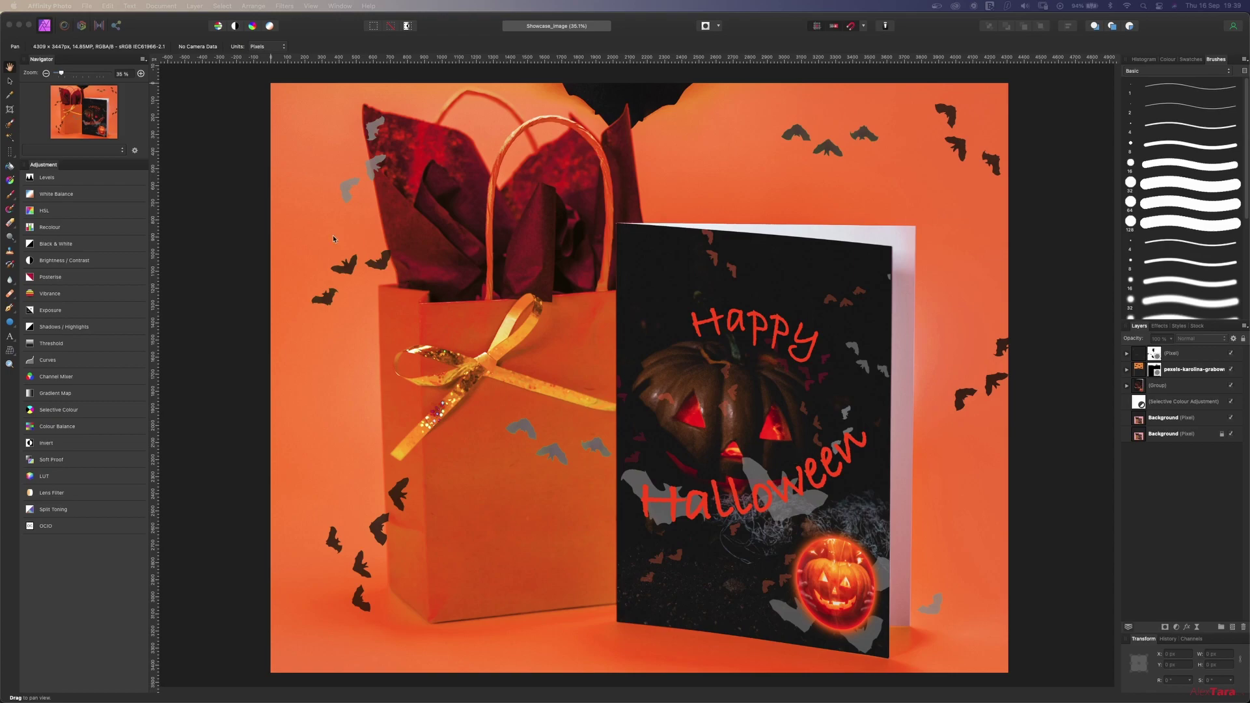
- Open the File menu to reach the New Document command
{"action": "left_click", "coordinate": [88, 5]}
- Create a blank A5 document in landscape orientation (210 × 148 mm) from the Print presets
{"action": "left_click", "coordinate": [89, 21]}
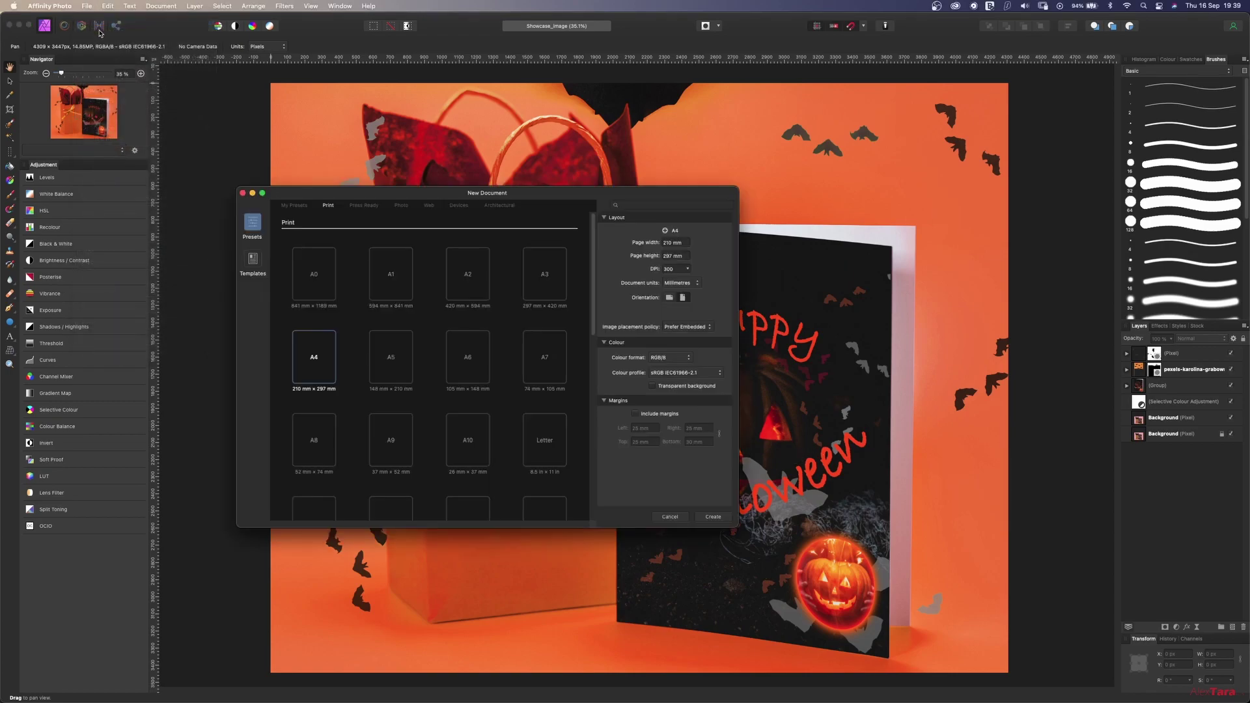
{"action": "left_click", "coordinate": [397, 366]}
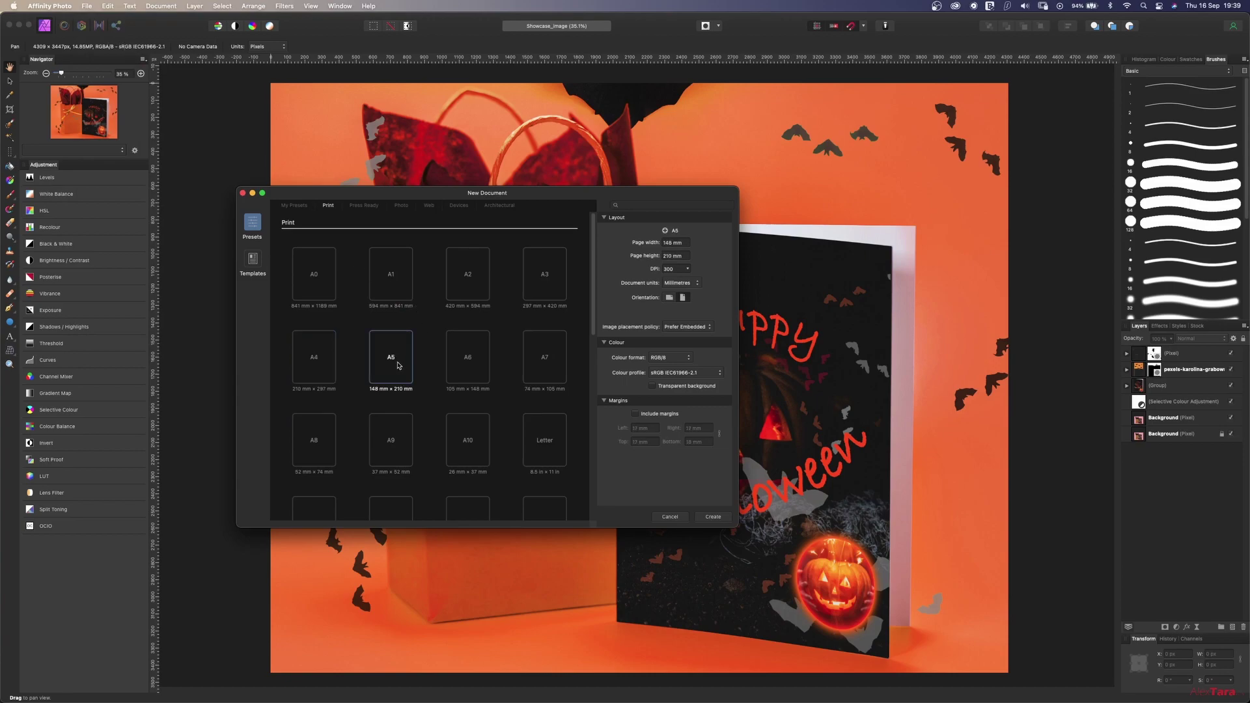
{"action": "left_click", "coordinate": [669, 298]}
{"action": "left_click", "coordinate": [713, 518]}
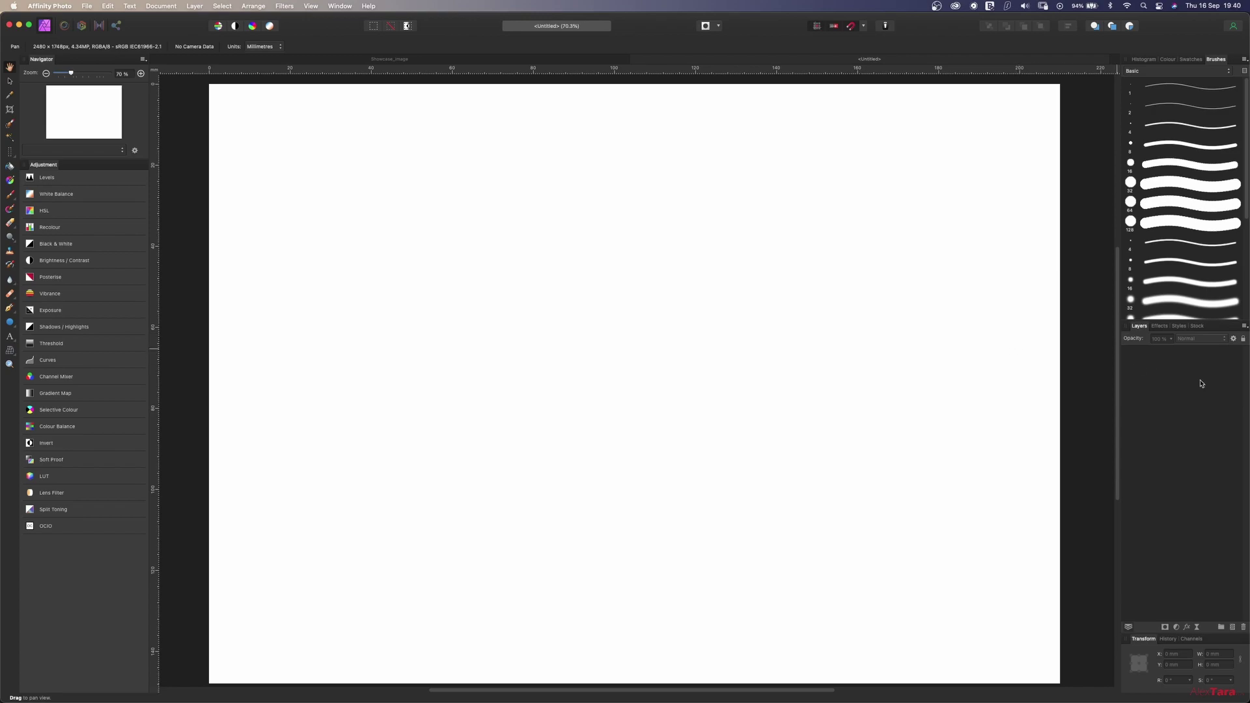
{"action": "scroll", "coordinate": [634, 469], "scroll_direction": "right", "scroll_amount": 2}
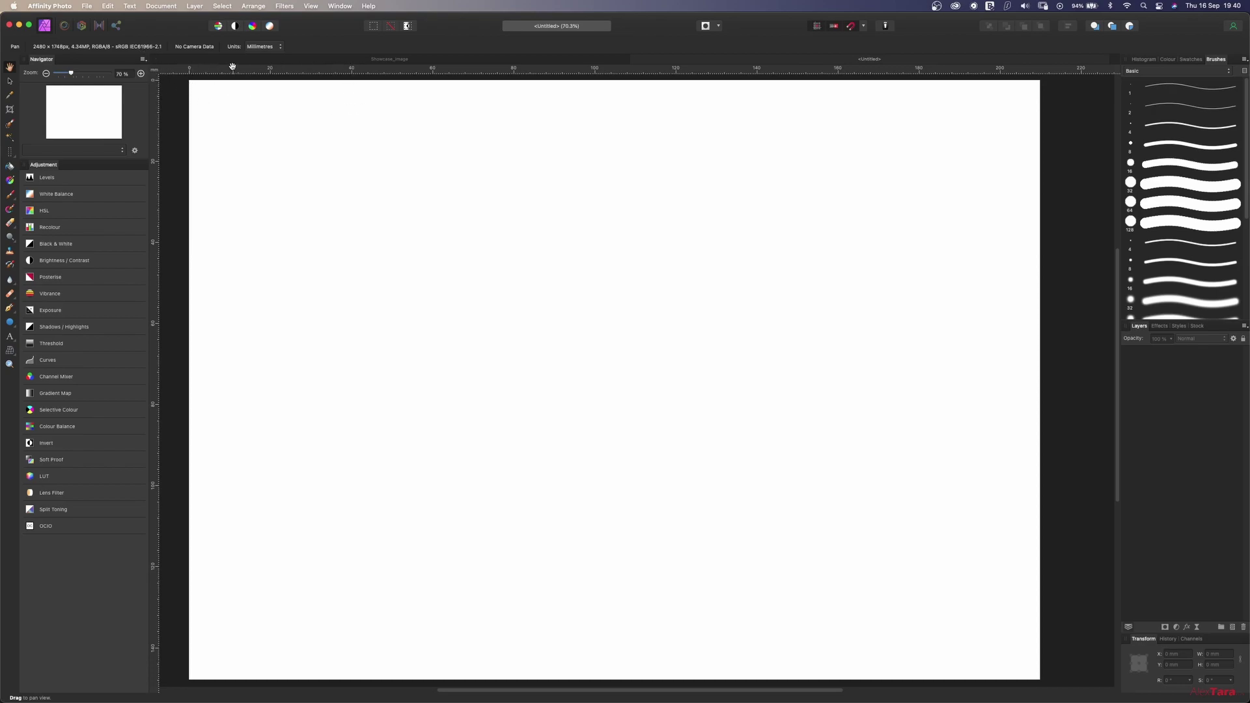
{"action": "left_click", "coordinate": [312, 5]}
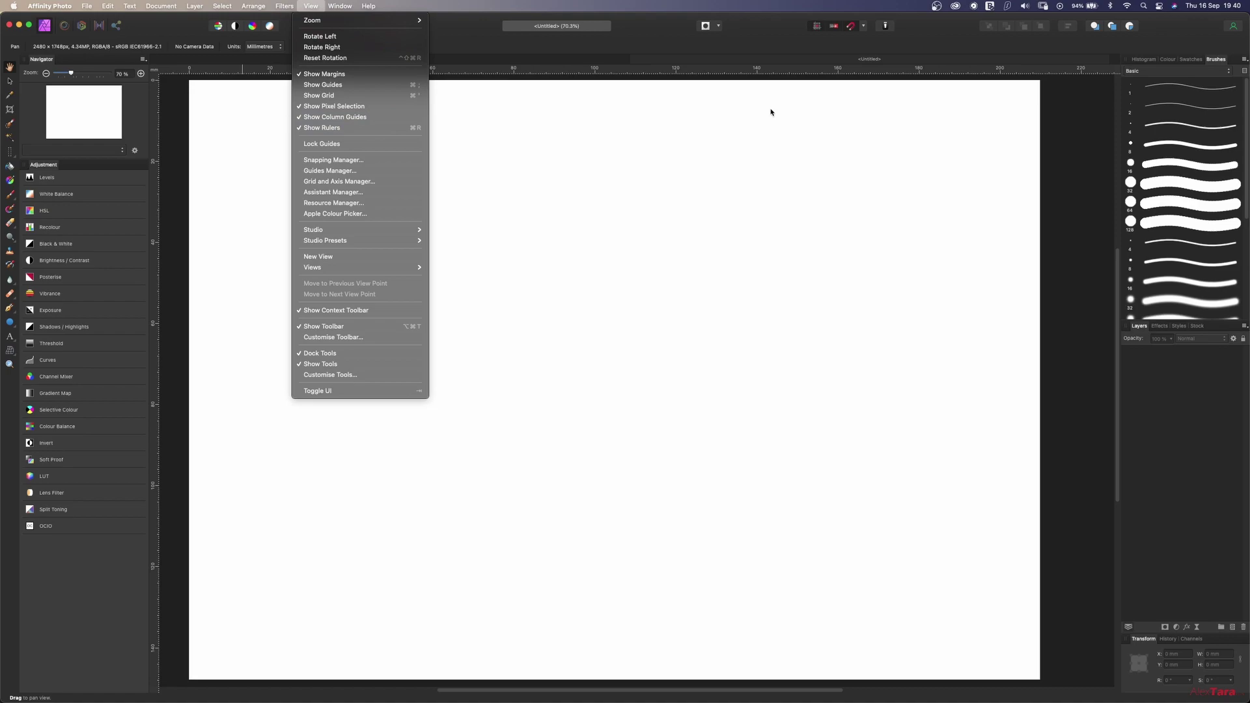
{"action": "left_click", "coordinate": [424, 300]}
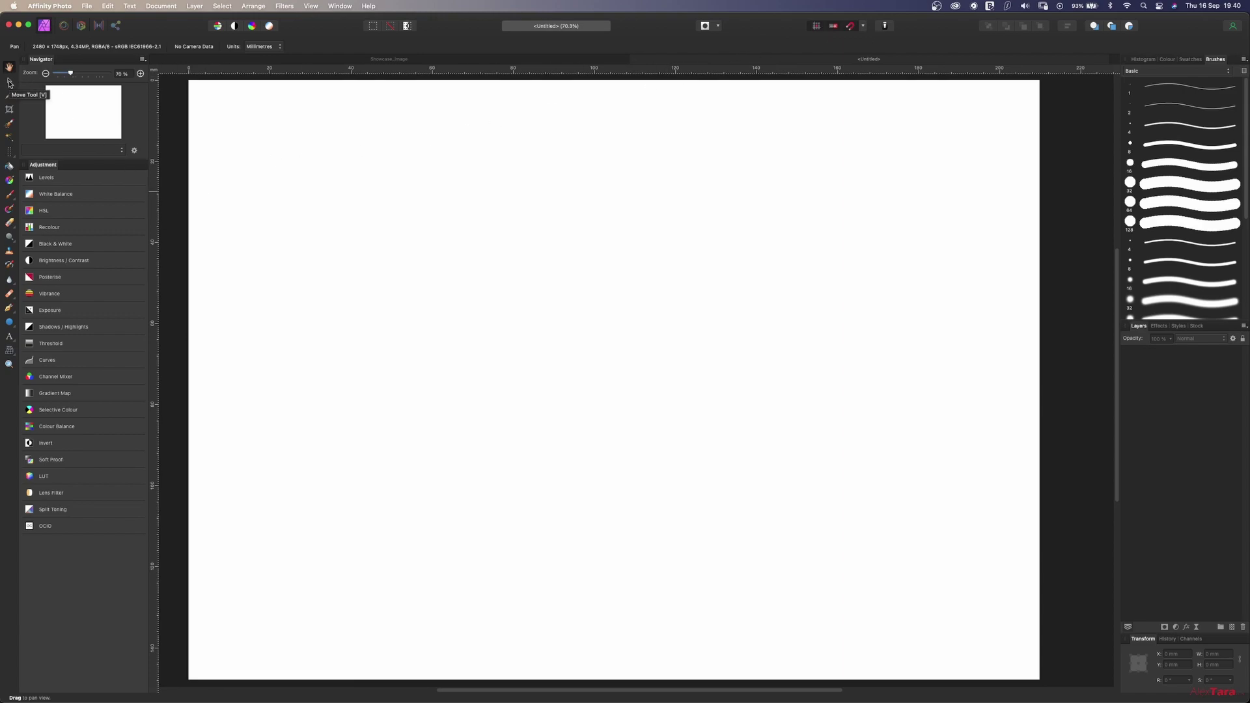
- Drag a trial vertical guide from the ruler with the Move Tool and turn on Show Guides
{"action": "left_click", "coordinate": [9, 82]}
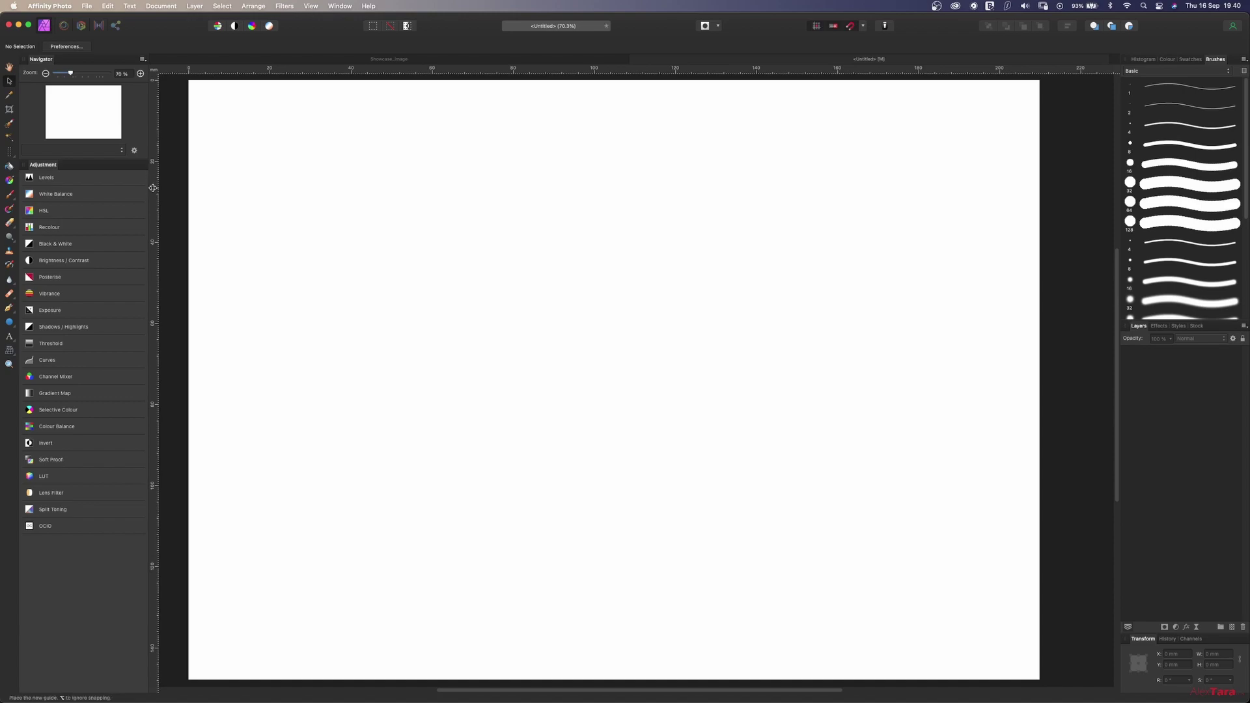
{"action": "left_click_drag", "start_coordinate": [154, 191], "coordinate": [615, 165]}
{"action": "left_click", "coordinate": [311, 6]}
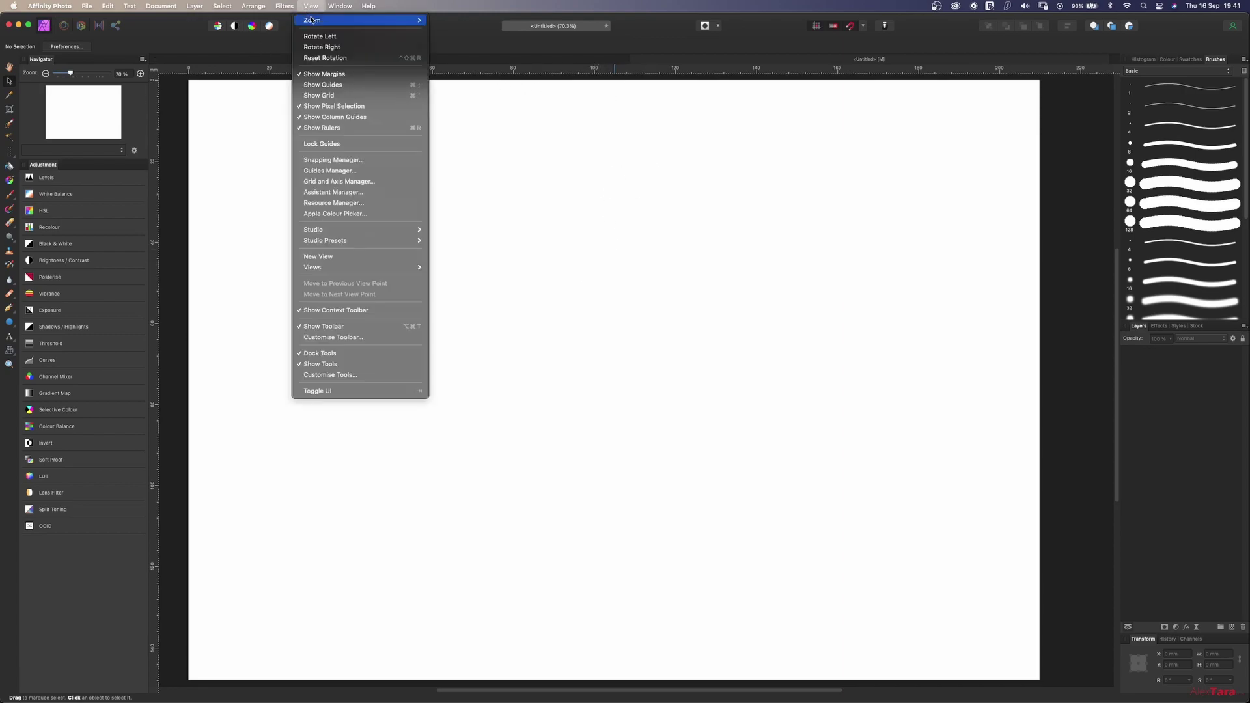
{"action": "left_click", "coordinate": [343, 87]}
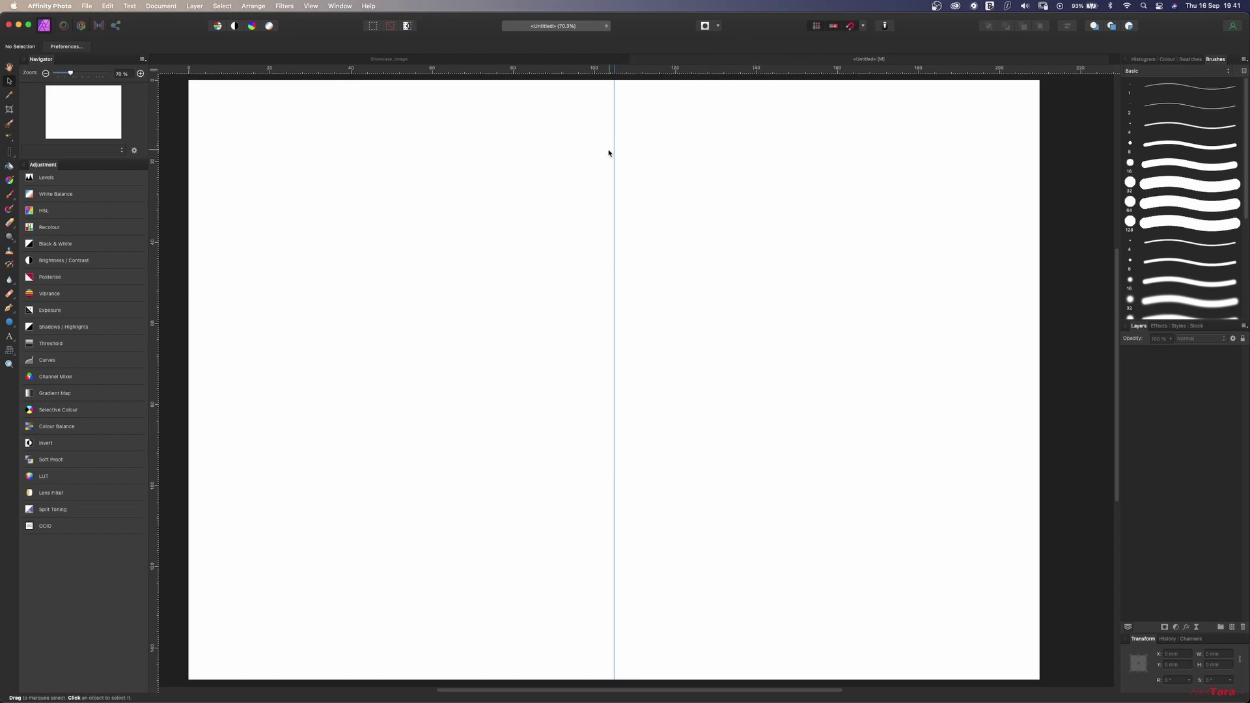
- Reposition the trial vertical guides, then drag them off the page to clear them
{"action": "left_click_drag", "start_coordinate": [615, 151], "coordinate": [175, 200]}
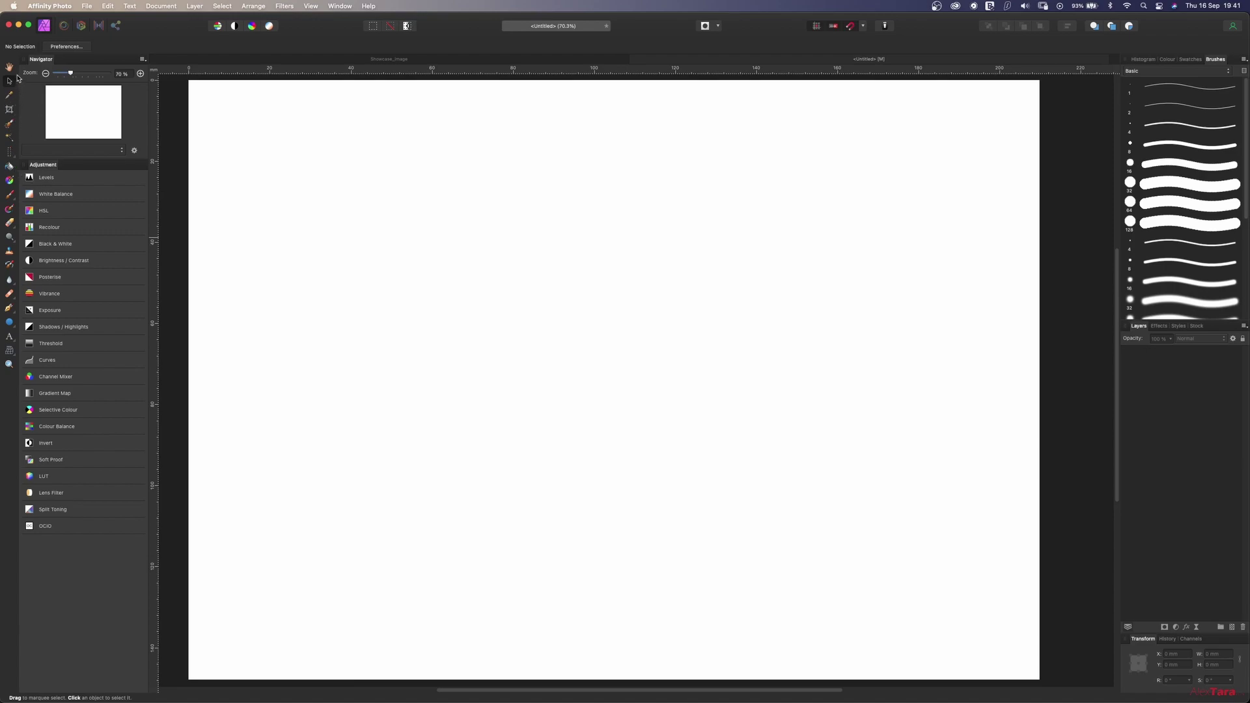
{"action": "left_click_drag", "start_coordinate": [153, 230], "coordinate": [612, 209]}
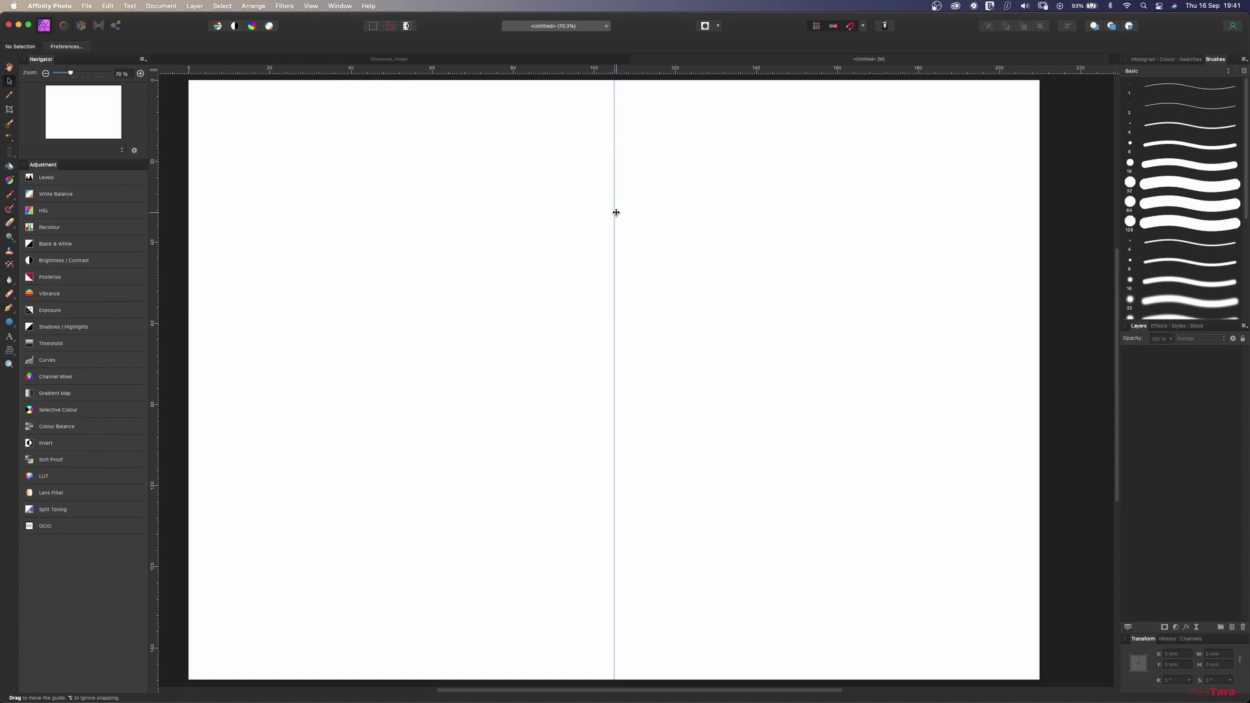
{"action": "left_click_drag", "start_coordinate": [616, 212], "coordinate": [8, 247]}
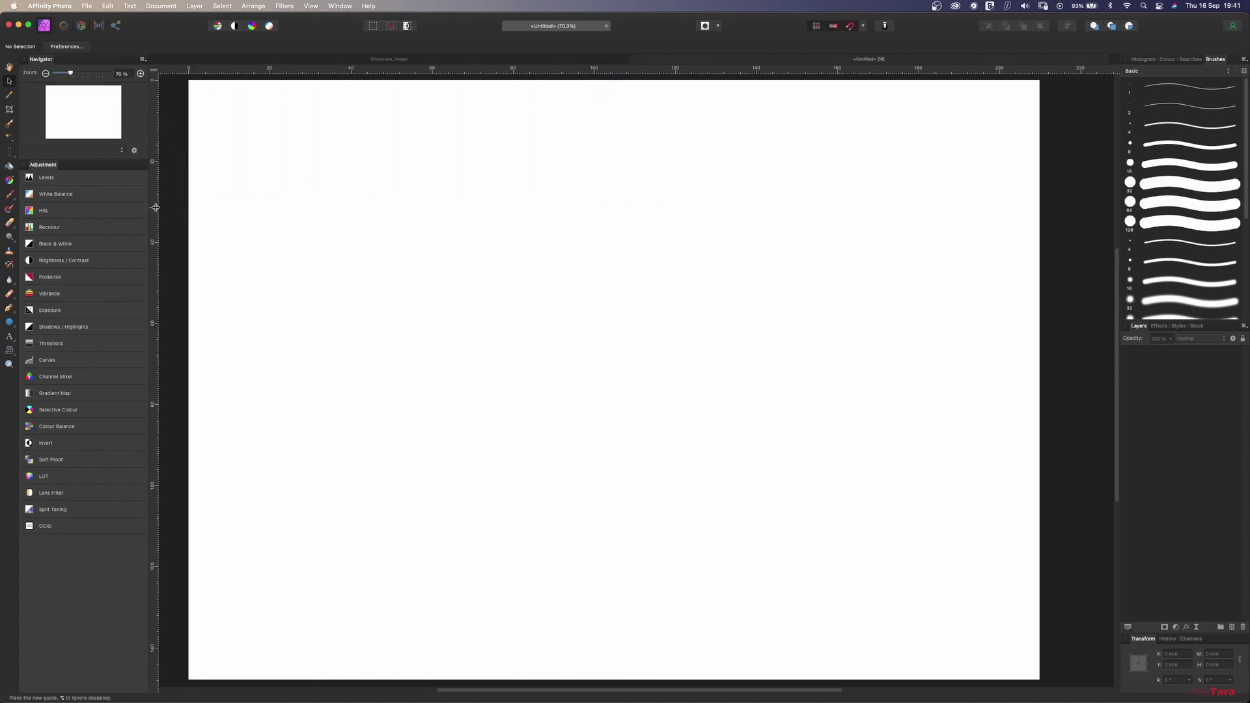
{"action": "left_click_drag", "start_coordinate": [155, 206], "coordinate": [7, 220]}
- In the Guides Manager, add a vertical guide at 105 mm
{"action": "left_click", "coordinate": [319, 7]}
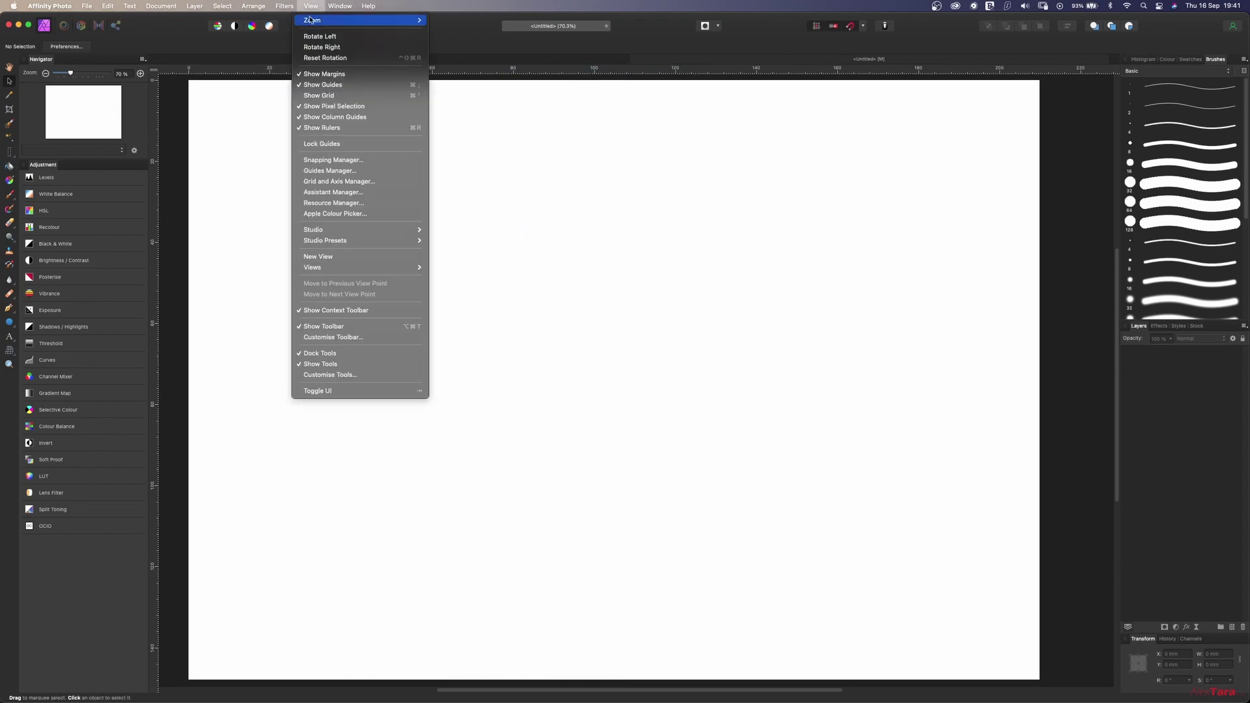
{"action": "left_click", "coordinate": [362, 176]}
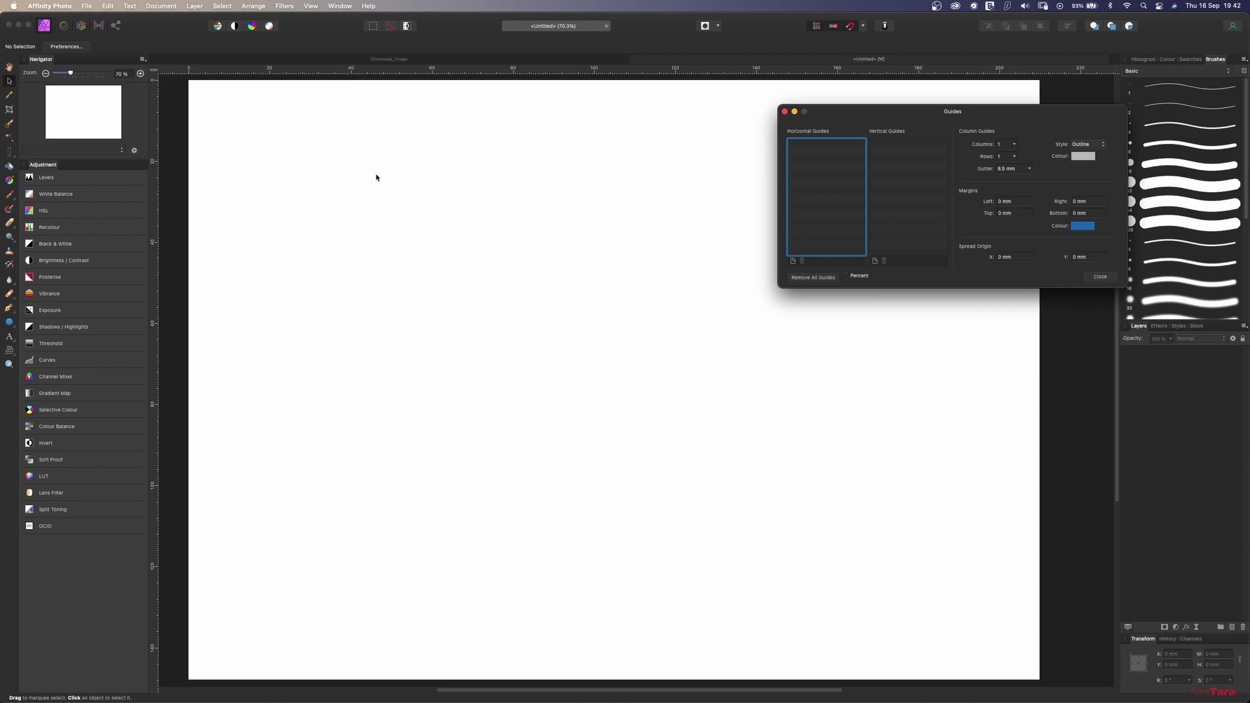
{"action": "left_click_drag", "start_coordinate": [891, 114], "coordinate": [561, 278]}
{"action": "left_click_drag", "start_coordinate": [635, 267], "coordinate": [668, 261]}
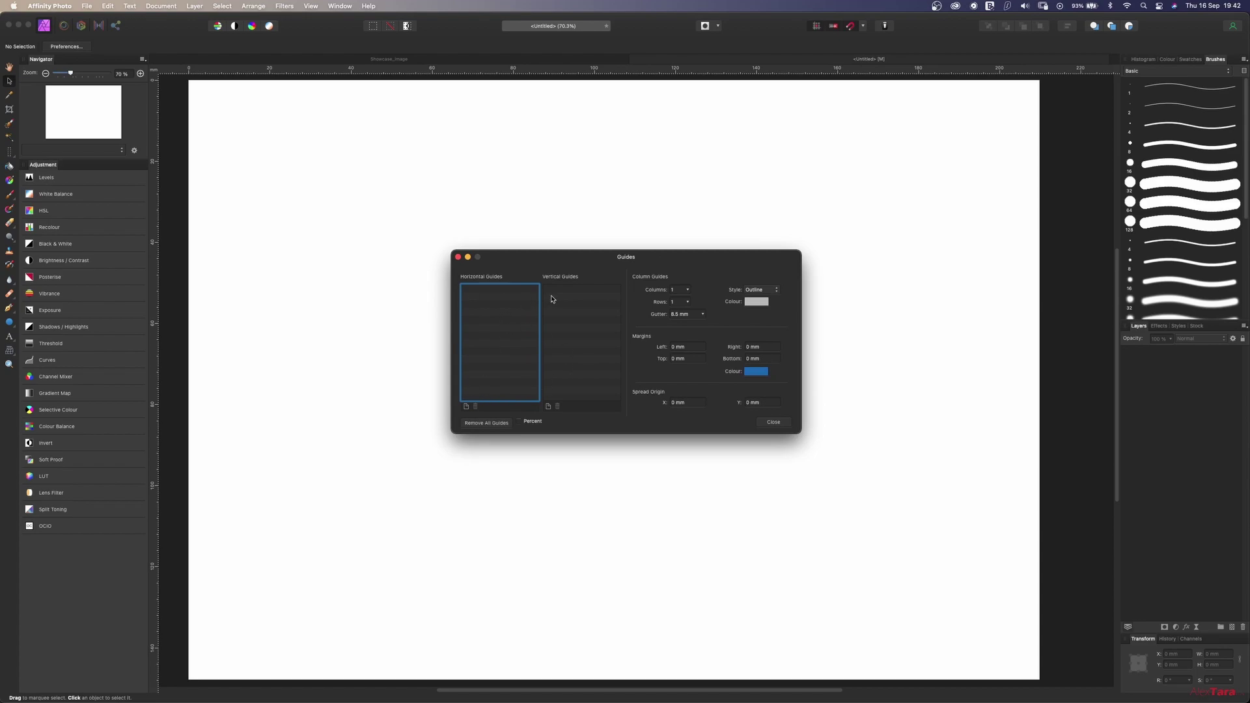
{"action": "left_click", "coordinate": [578, 321]}
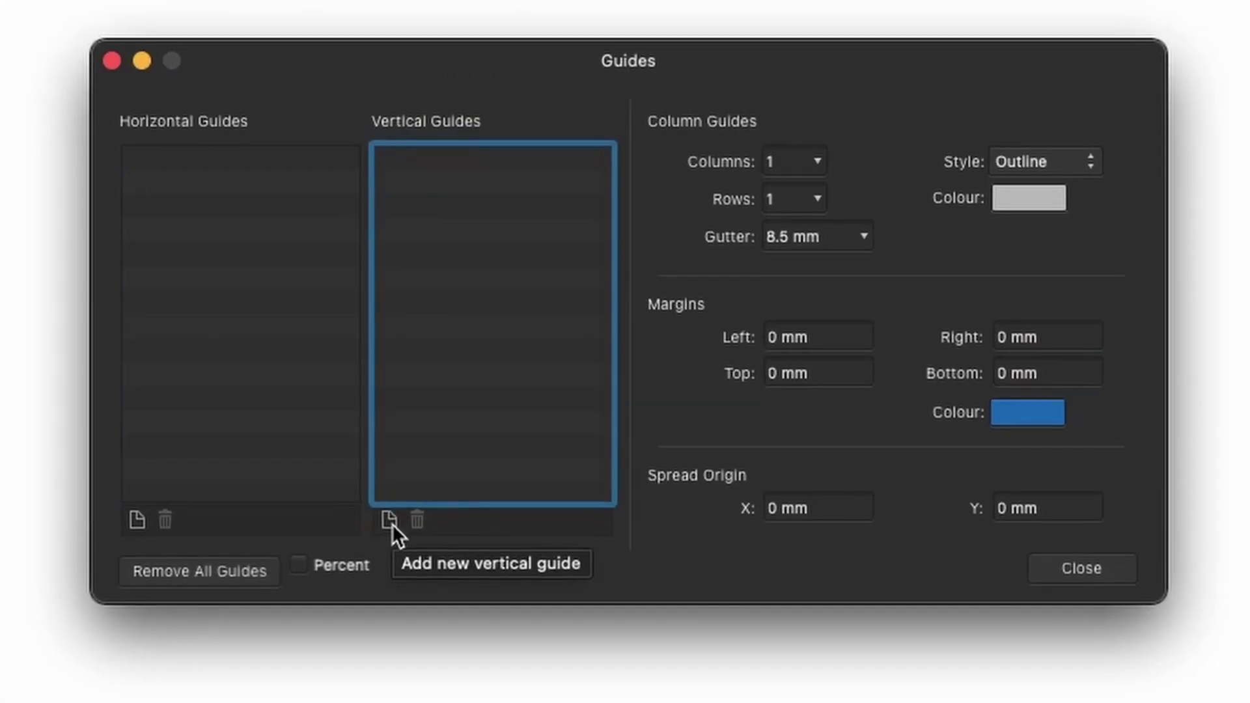
{"action": "left_click", "coordinate": [391, 520]}
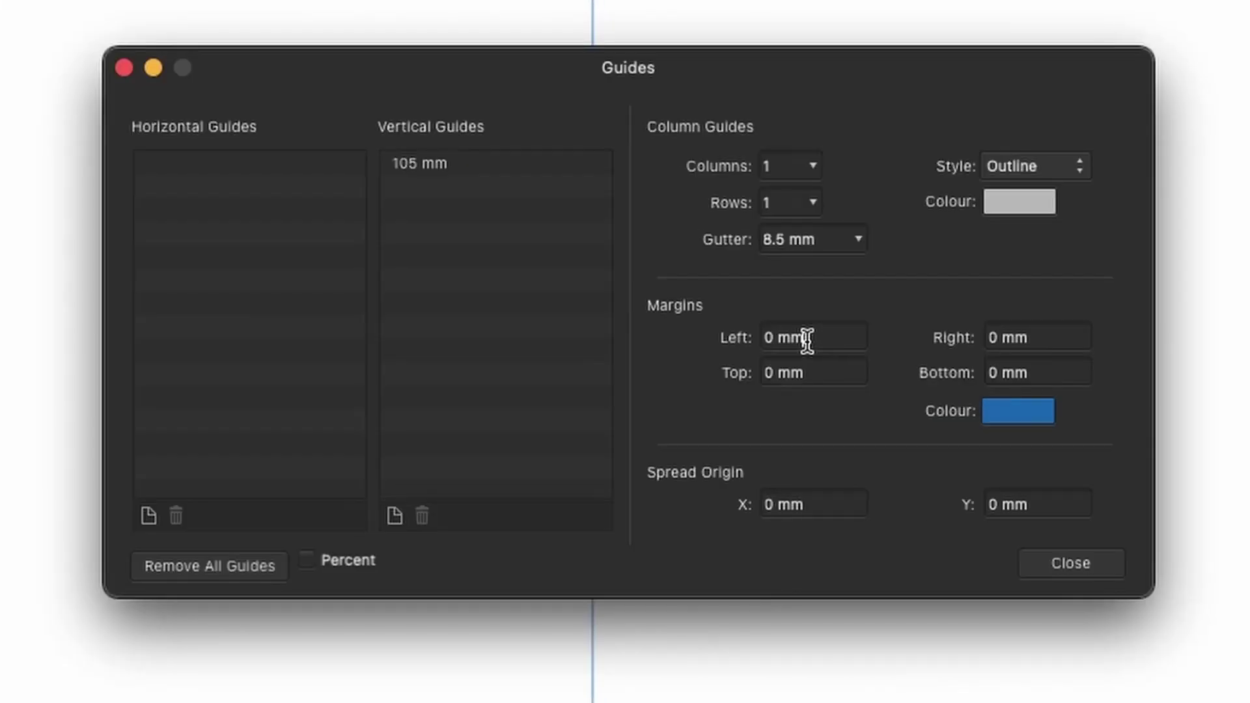
- Set the Left, Right, Top and Bottom margins to 5 mm each
{"action": "left_click", "coordinate": [685, 347]}
{"action": "type", "text": "5"}
{"action": "key", "text": "Tab"}
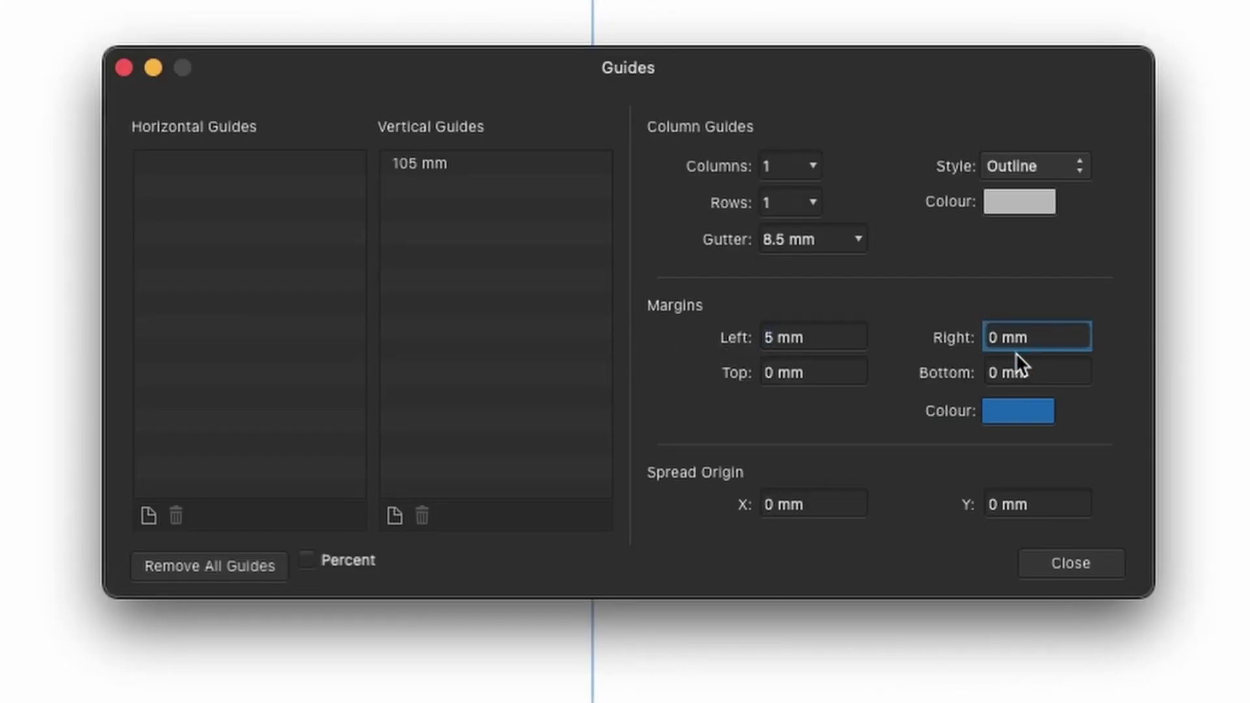
{"action": "type", "text": "5"}
{"action": "key", "text": "Tab"}
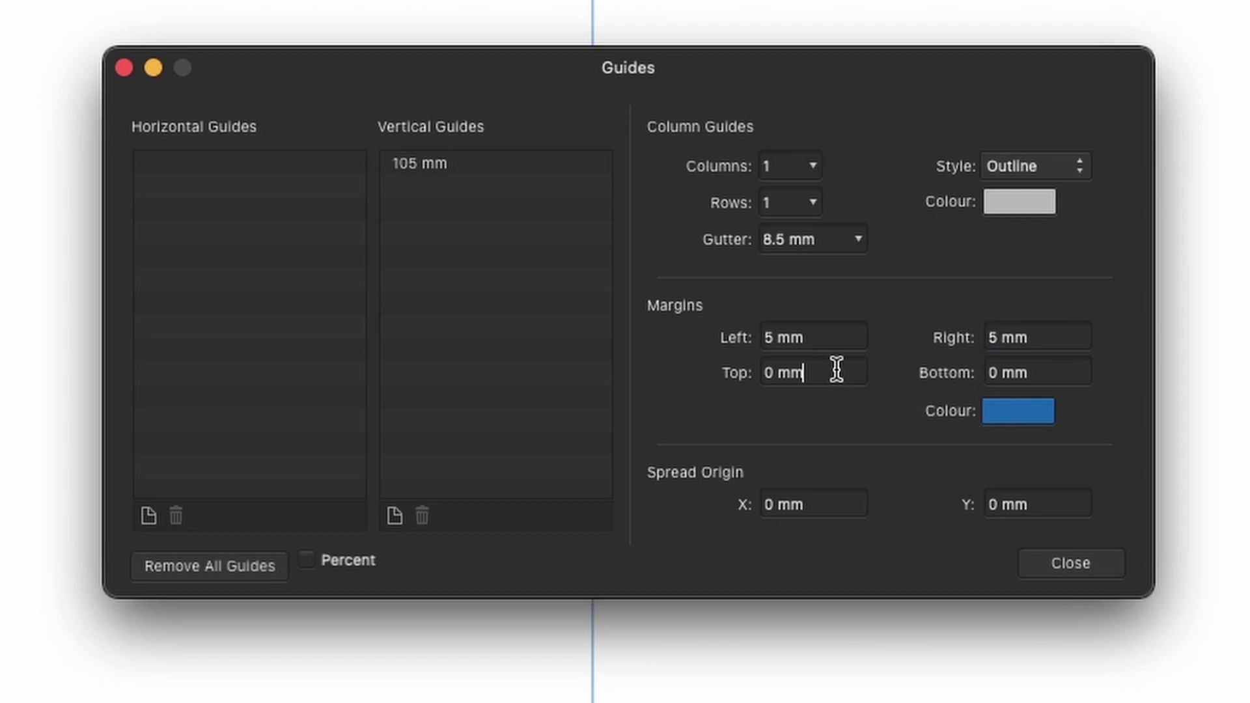
{"action": "type", "text": "5"}
{"action": "key", "text": "Tab"}
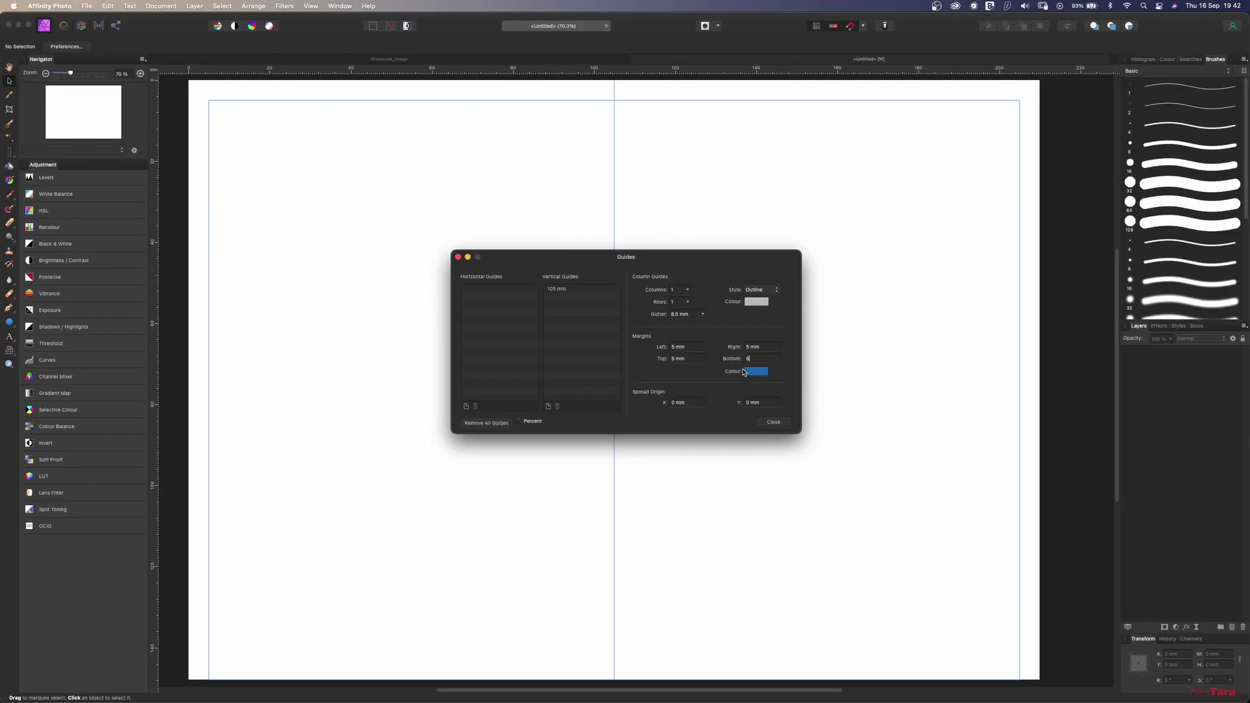
{"action": "type", "text": "5"}
{"action": "key", "text": "Tab"}
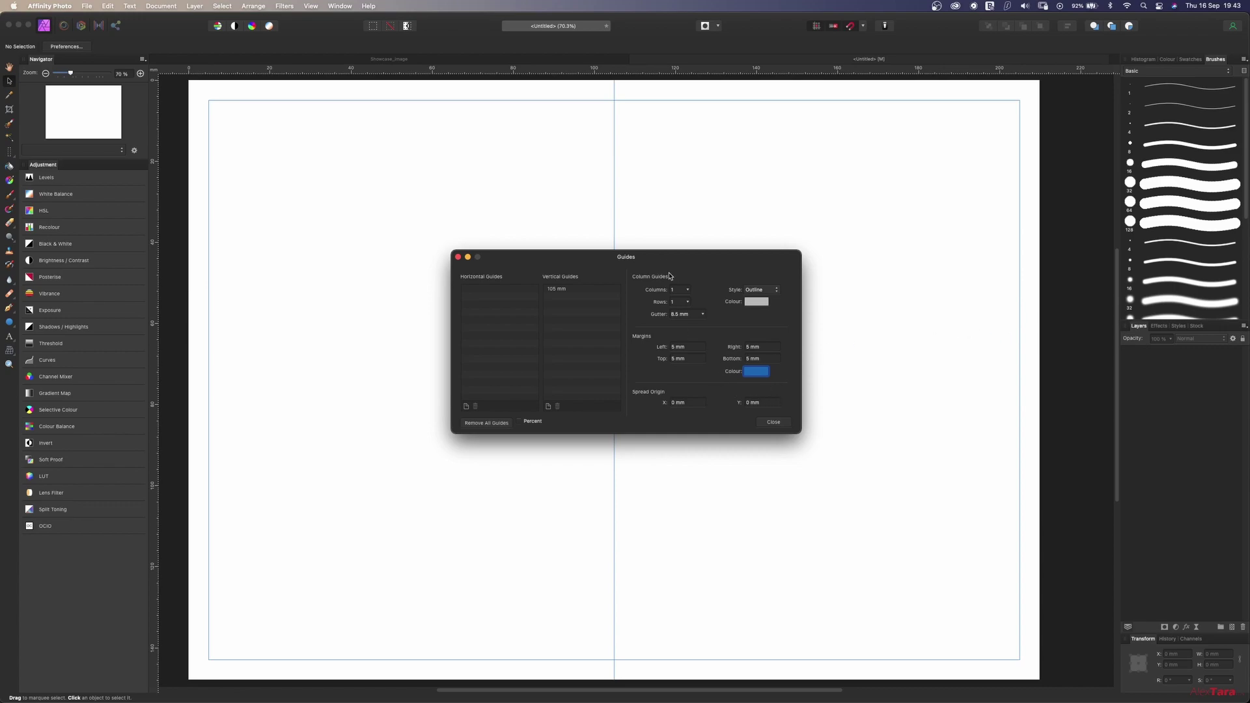
- Close the Guides Manager dialog
{"action": "left_click", "coordinate": [781, 425]}
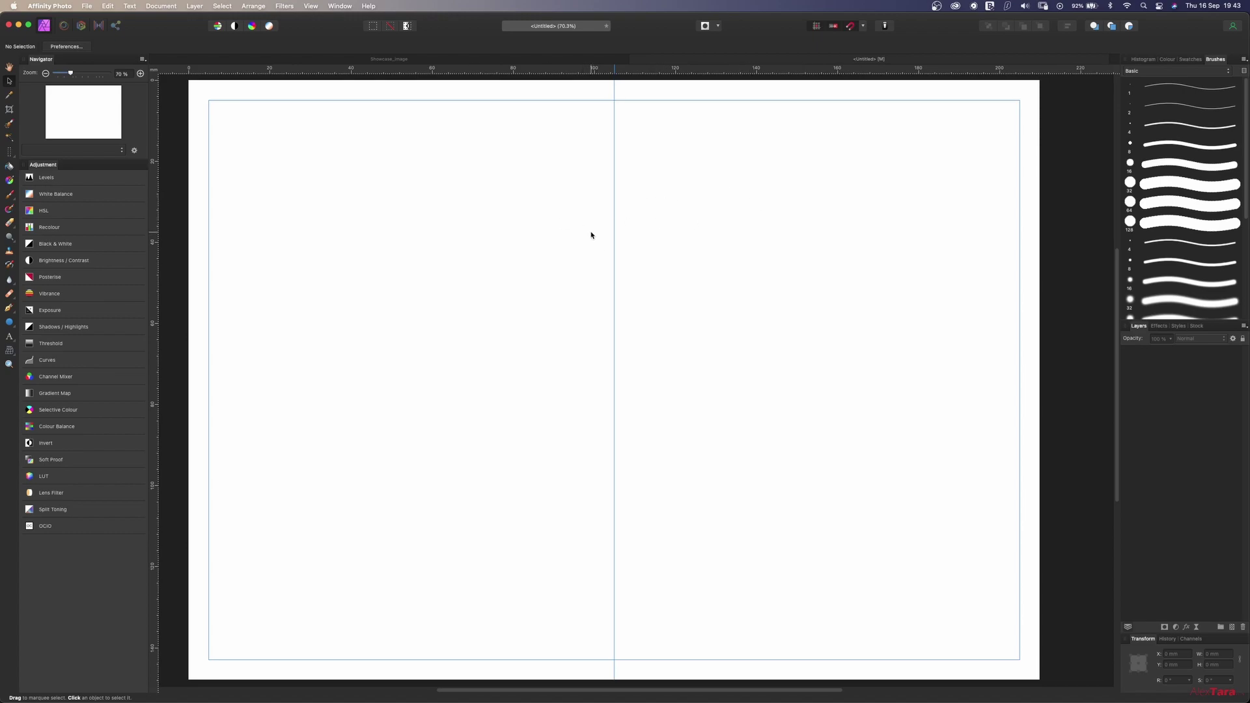
- Save the document under the name Card_template
{"action": "key", "text": "super+s"}
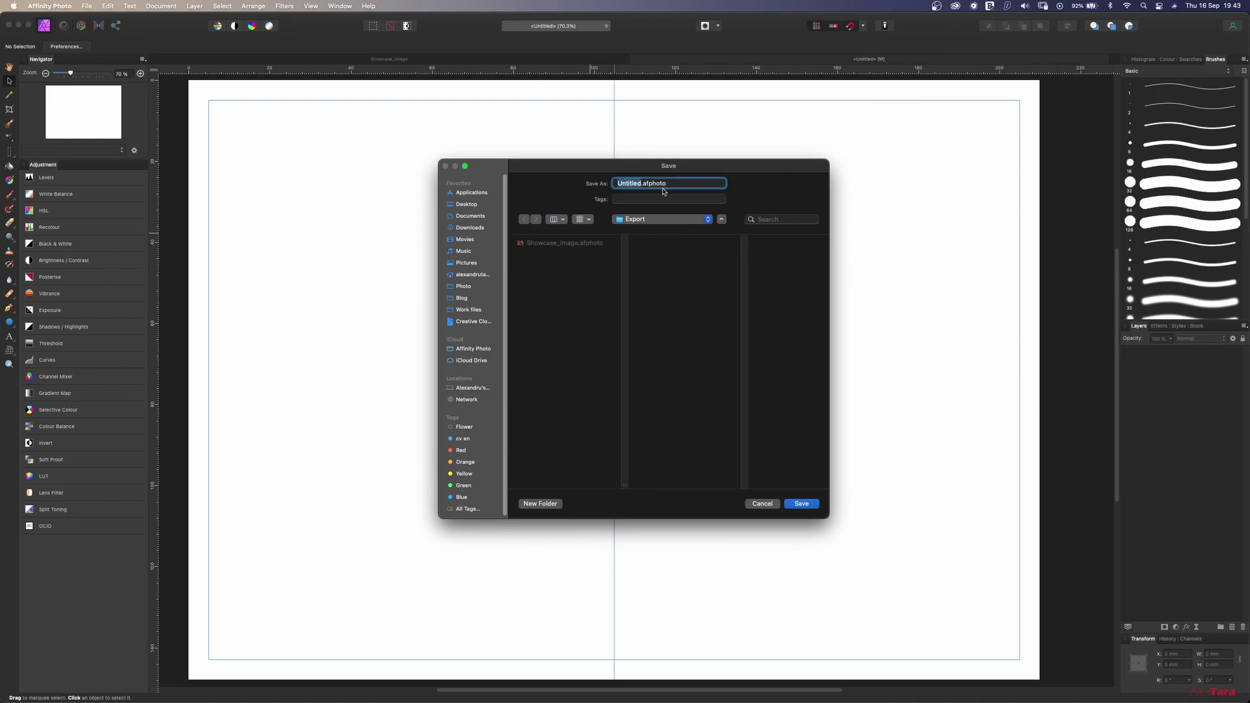
{"action": "type", "text": "Card_template"}
{"action": "key", "text": "Return"}
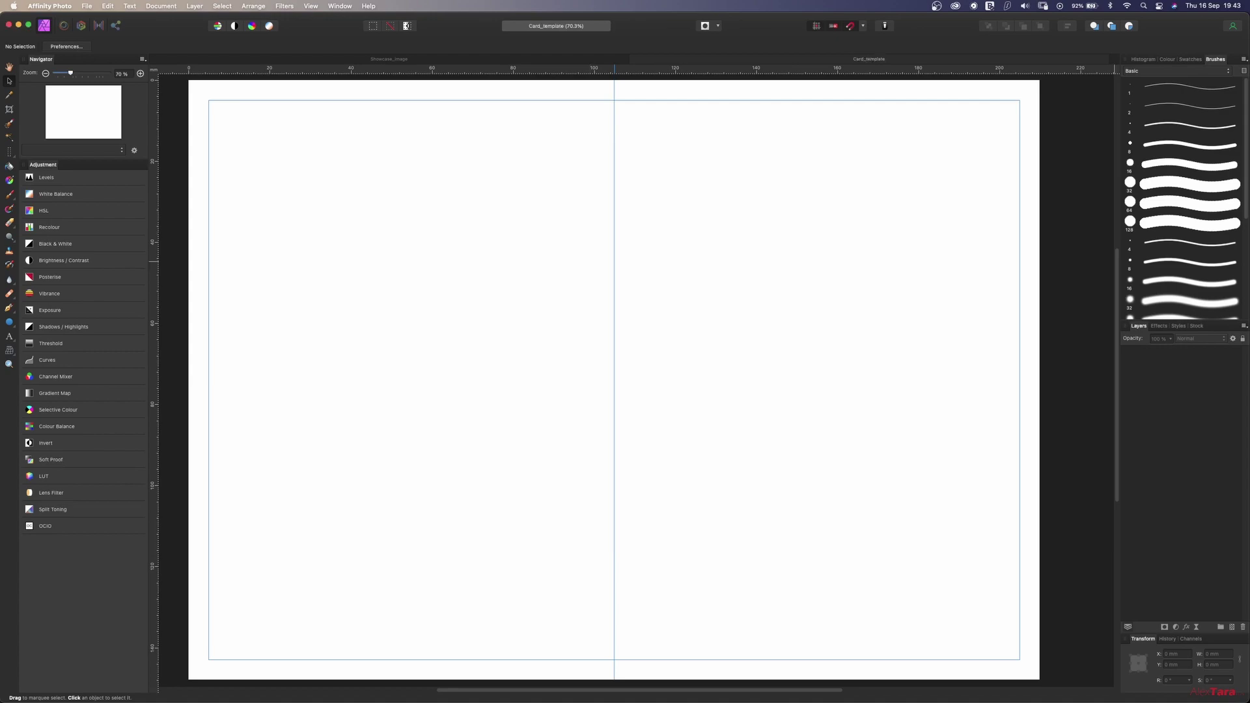